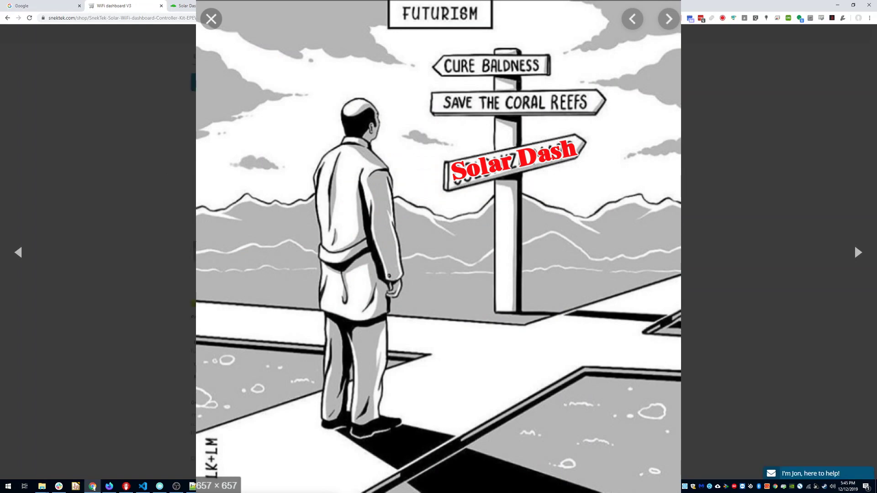
Zoom the shop page in, close the enlarged photo, and view the fifth gallery image (the dashboard screenshot) full size
key(ctrl+plus)
key(ctrl+plus)
key(ctrl+plus)
key(ctrl+plus)
key(ctrl+plus)
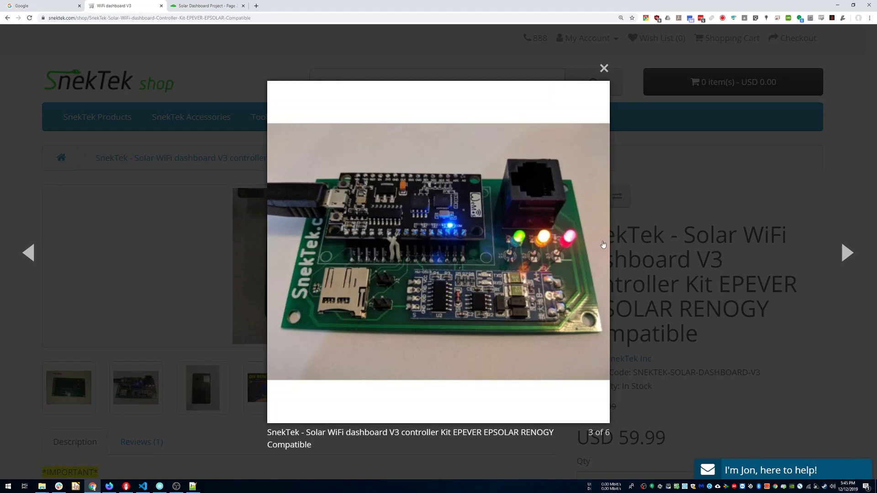
click(604, 68)
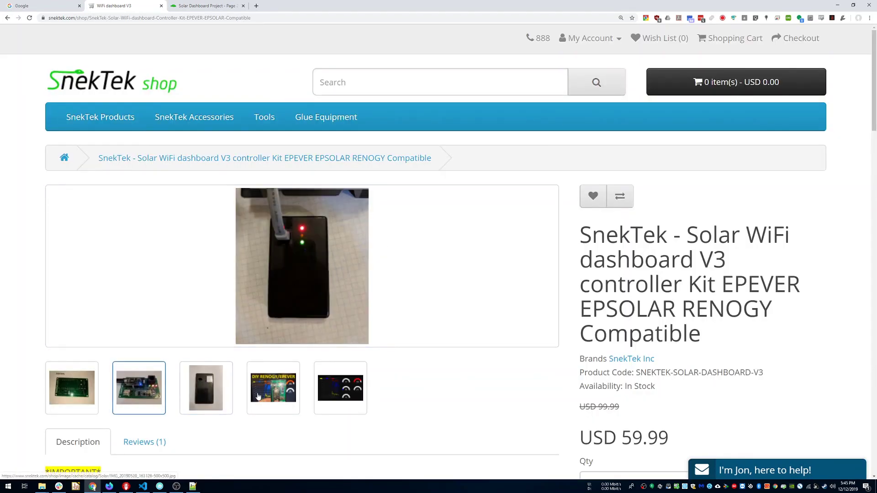
click(342, 394)
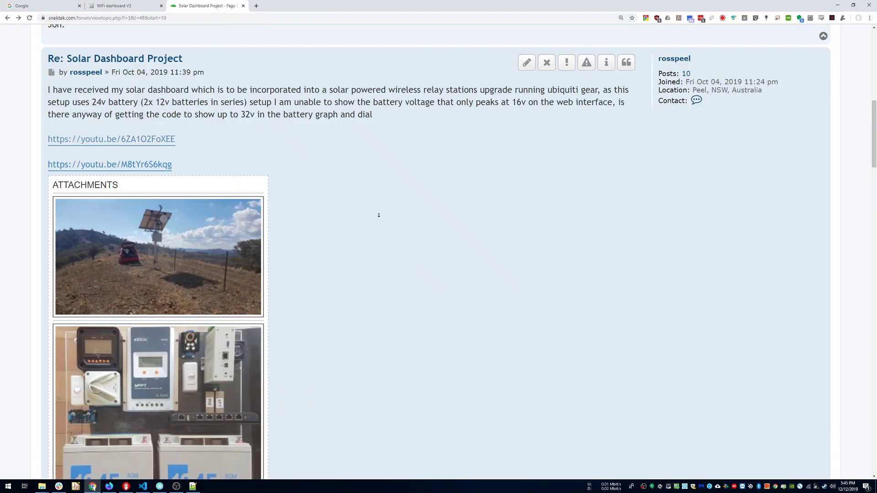
Read through the Solar Dashboard Project thread's attachments and replies, then return to the V3 shop page
scroll(379, 215, down, 2)
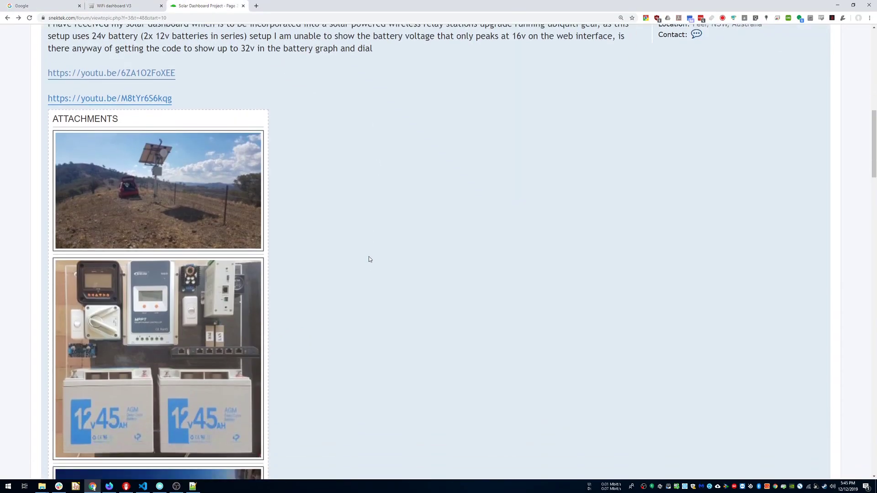
scroll(378, 165, up, 1)
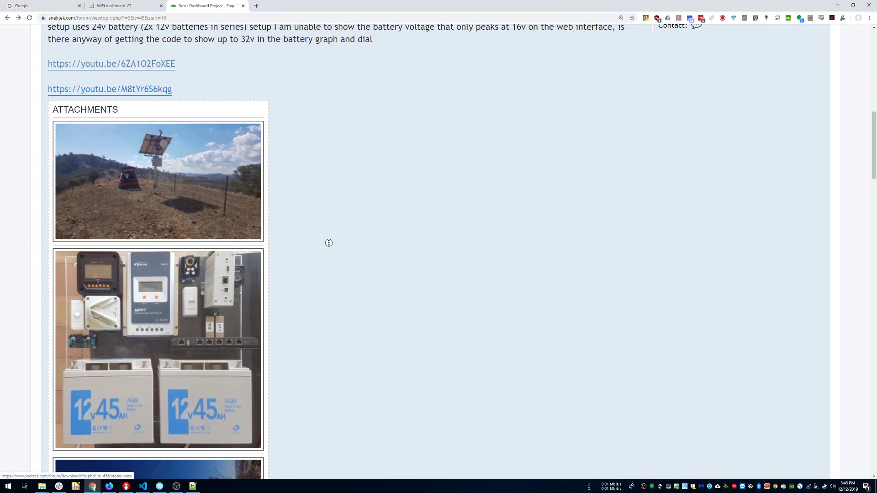
scroll(325, 233, down, 3)
scroll(363, 318, down, 1)
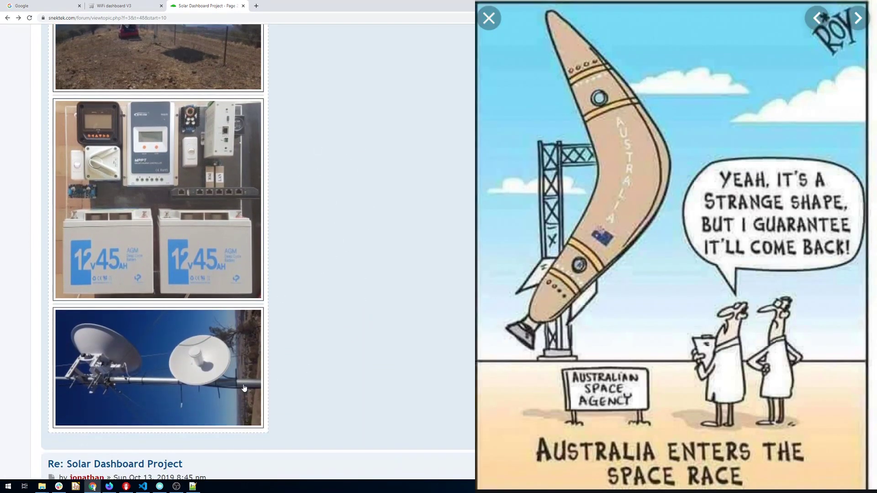
scroll(228, 237, up, 1)
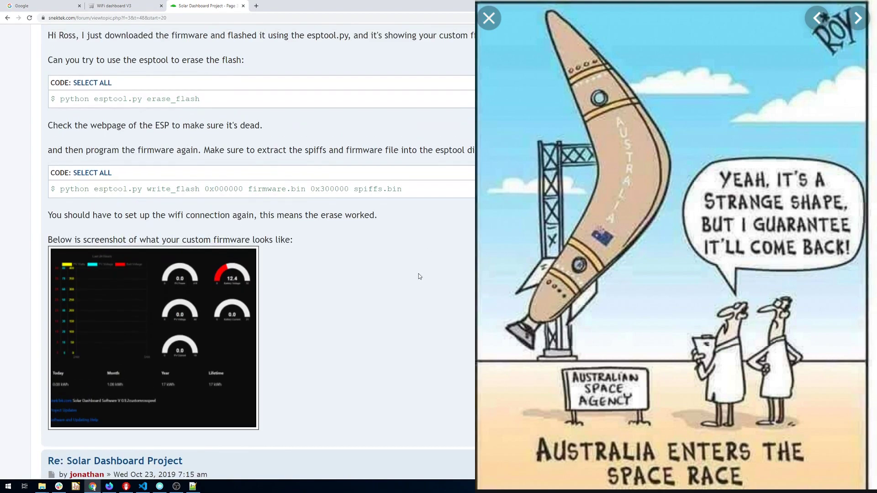
scroll(420, 276, down, 2)
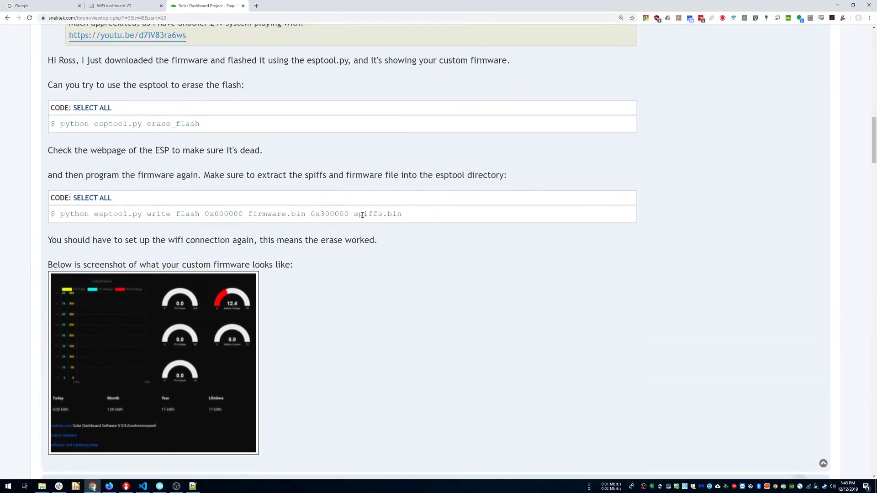
scroll(417, 249, down, 3)
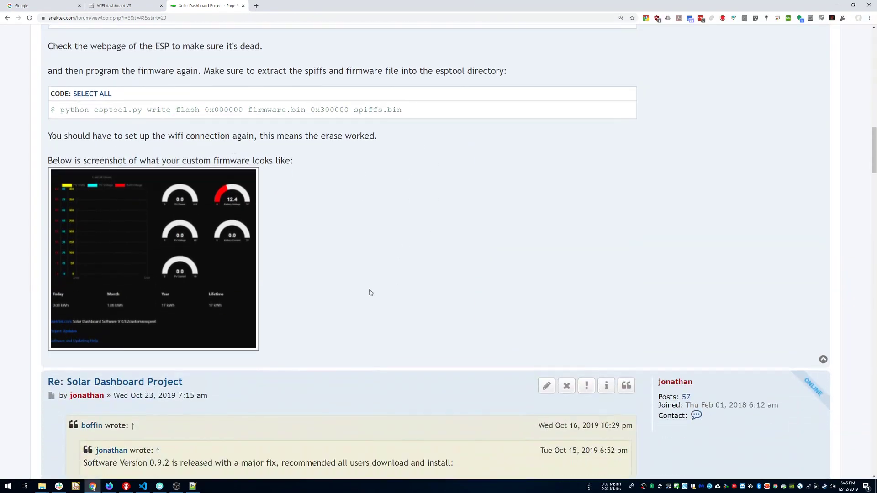
key(ctrl+shift+Tab)
scroll(446, 230, down, 5)
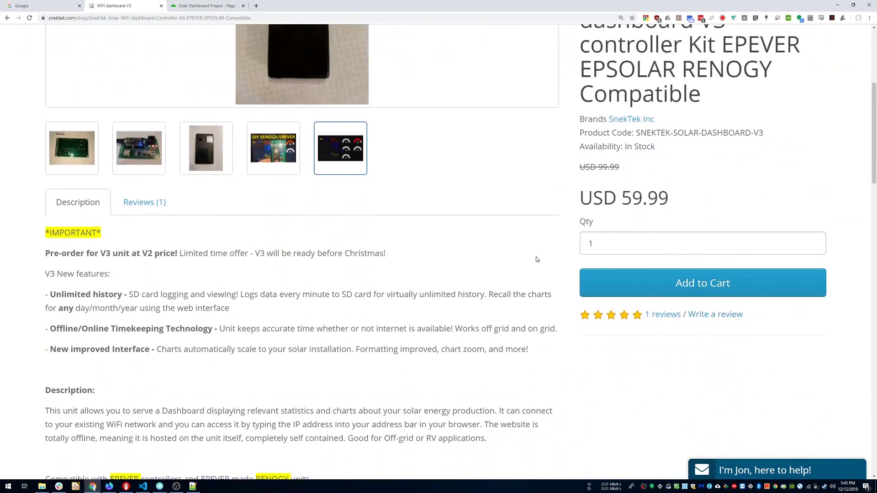
scroll(449, 225, up, 2)
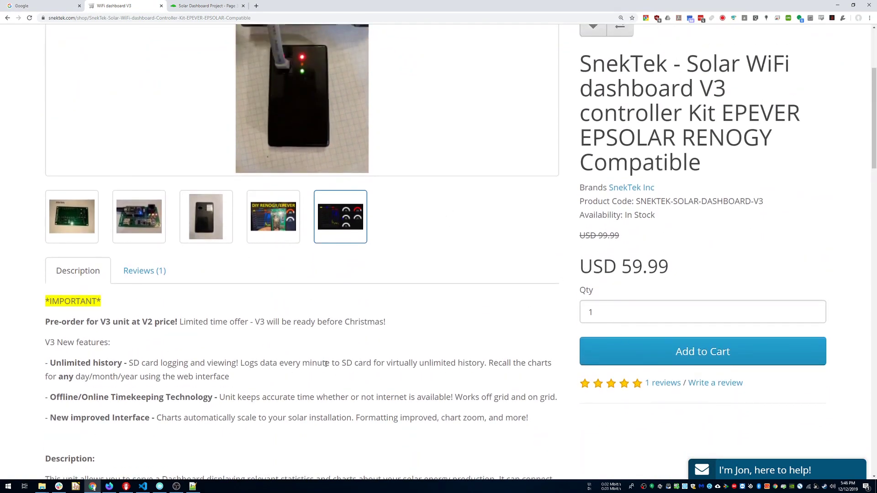
drag(70, 320, 180, 322)
click(182, 323)
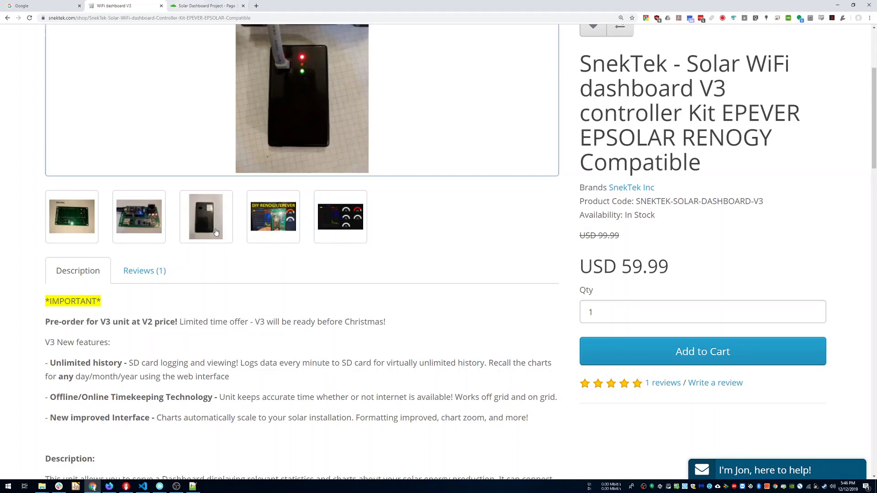
scroll(122, 395, down, 2)
scroll(122, 394, down, 1)
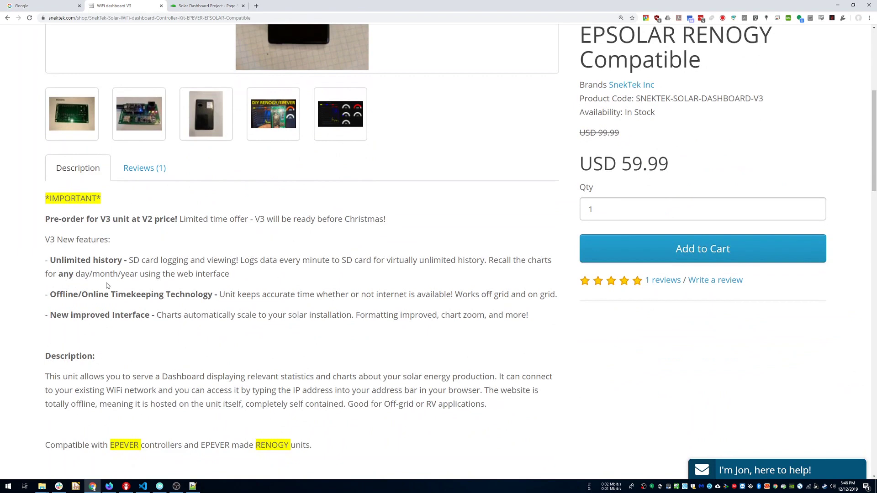
scroll(338, 303, up, 4)
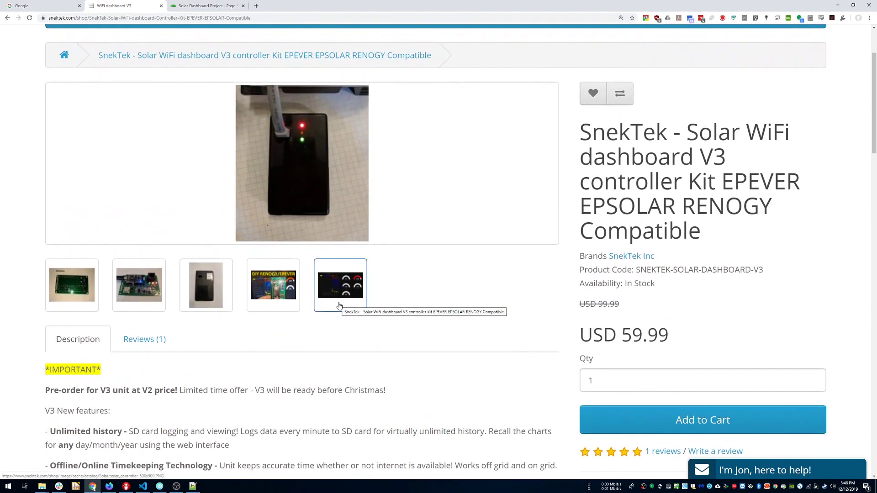
click(31, 5)
click(106, 21)
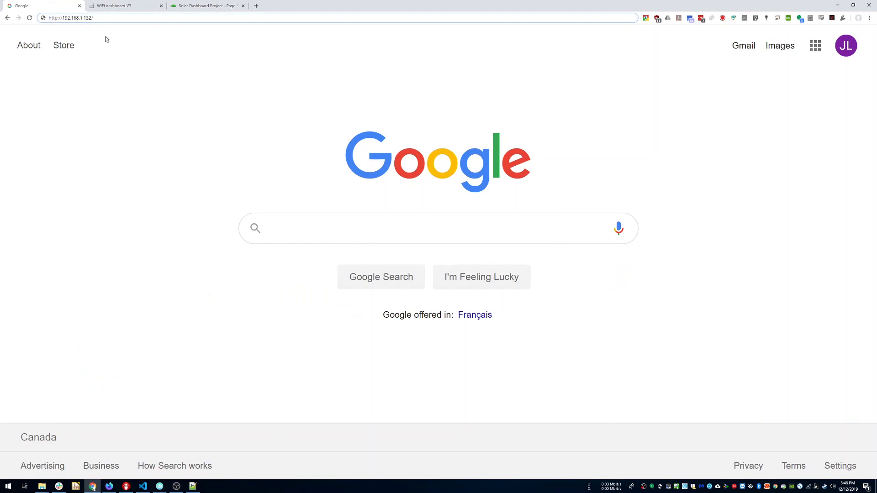
key(Return)
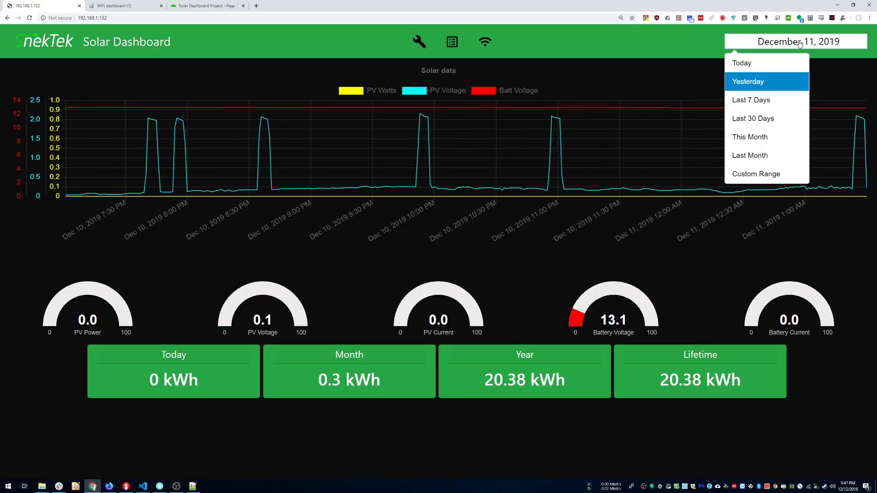
Switch the chart to Last 7 Days, covering December 6–12, 2019
click(764, 101)
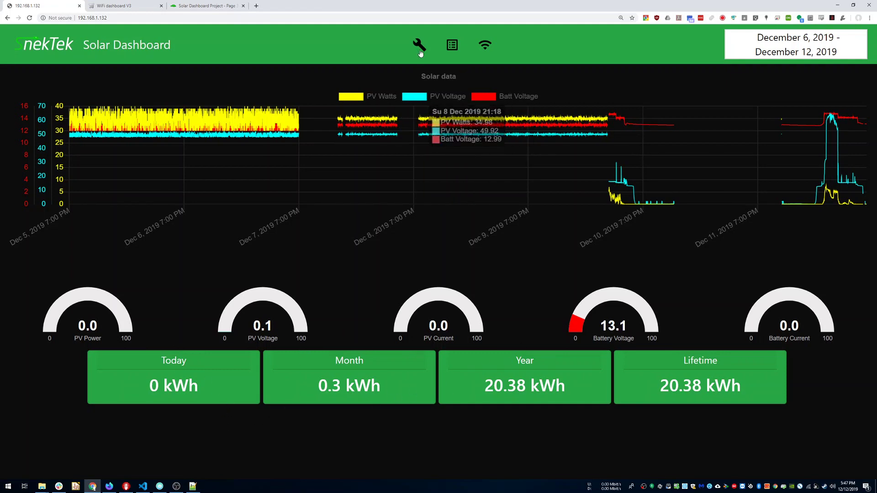
Open the date range list and close it without changing the range
click(791, 53)
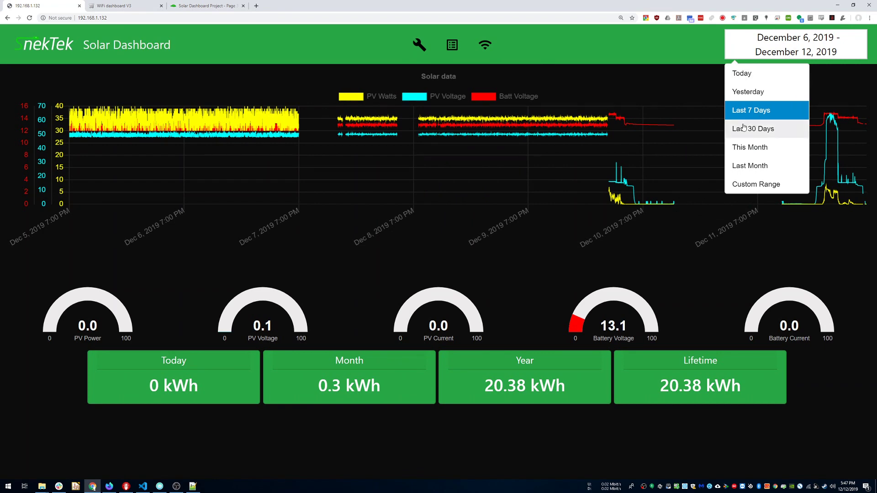
click(549, 245)
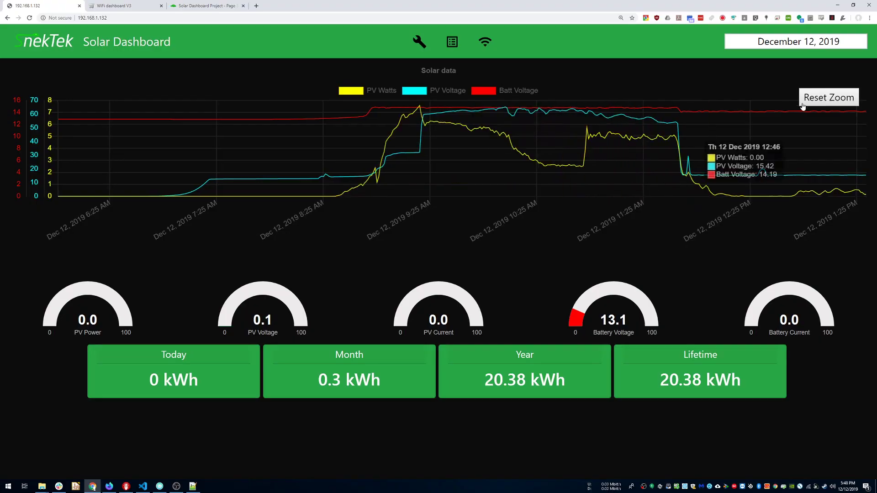
Show December 12, zoom into 9:58–10:22 AM, then reset to the full day
click(822, 97)
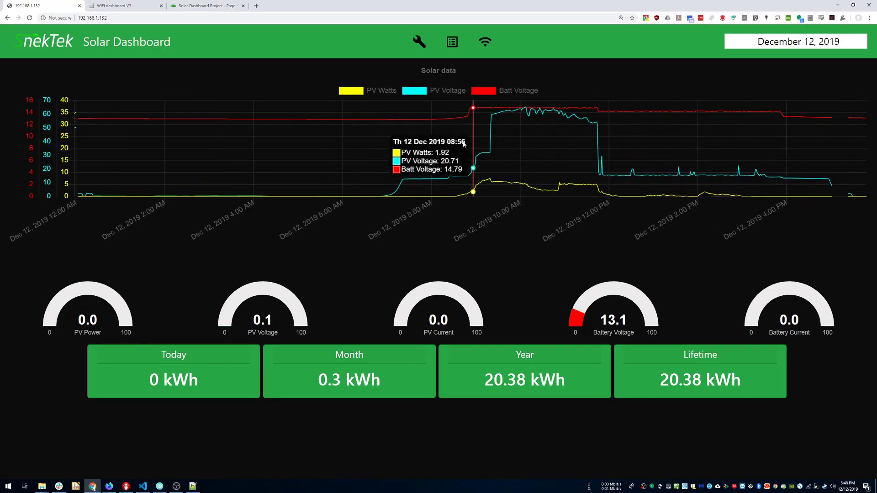
drag(518, 147, 538, 146)
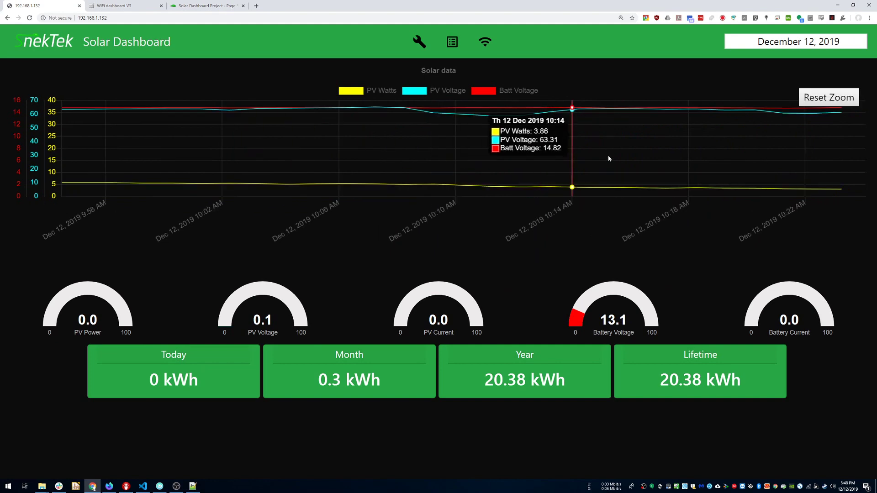
click(835, 100)
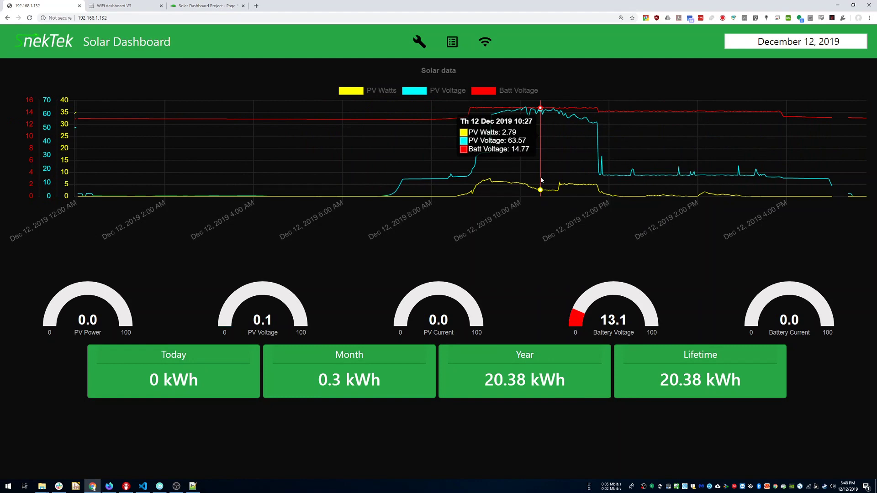
Select Last 7 Days, zoom into December 12 morning, then reset to the whole week
click(796, 41)
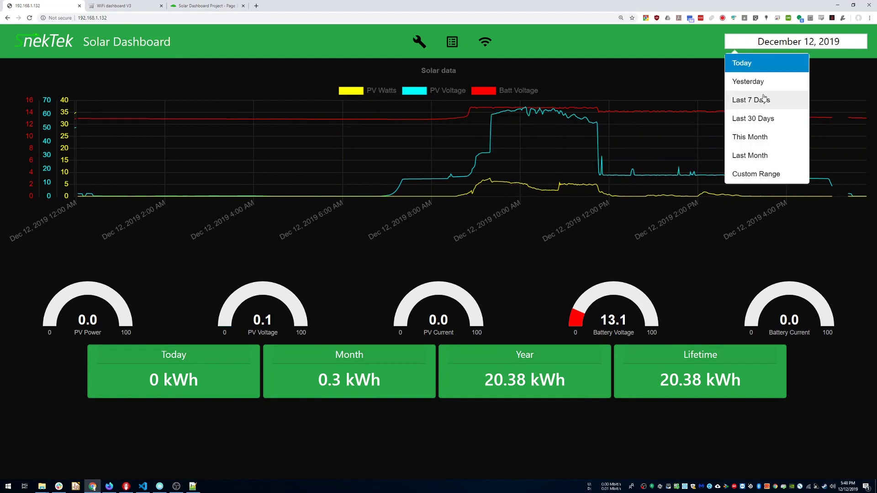
click(760, 99)
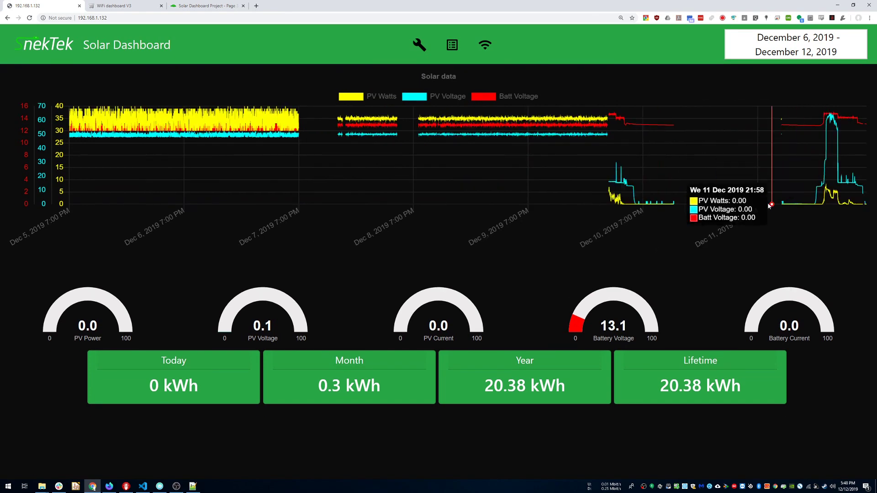
drag(818, 177, 849, 177)
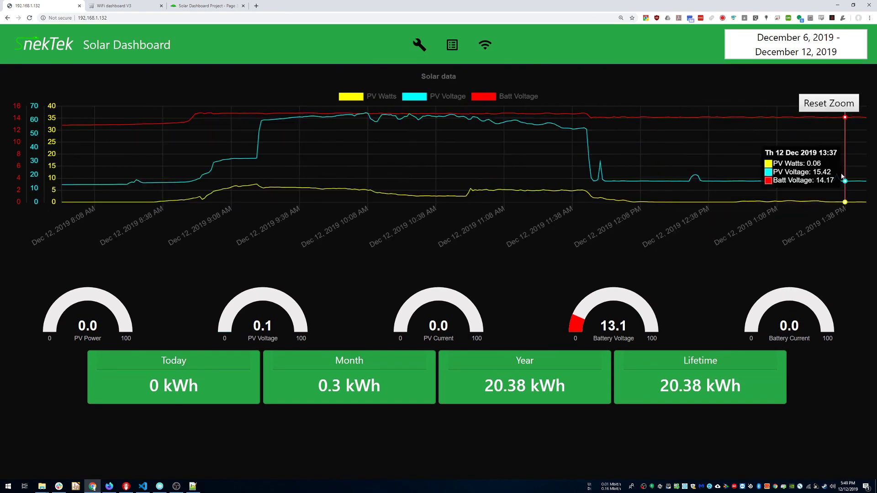
click(823, 105)
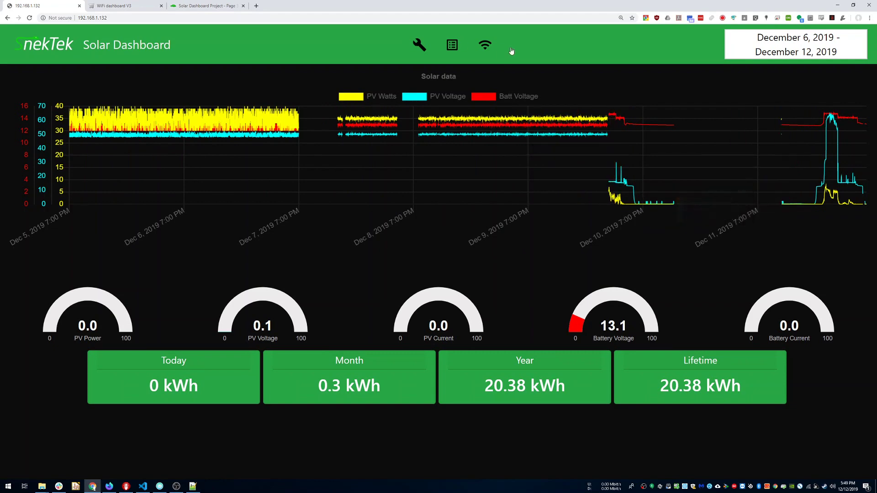
Zoom the week chart into December 12, 6:15 AM–12:15 PM
drag(811, 185, 844, 188)
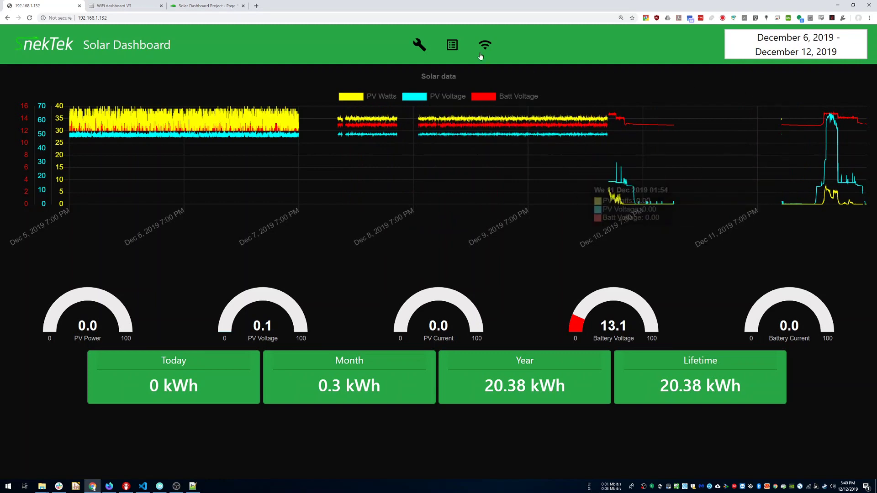
Open config.json to check the access-point SSID, IP 10.10.10.1 and subnet, then glance at the Wi-Fi network list
click(423, 45)
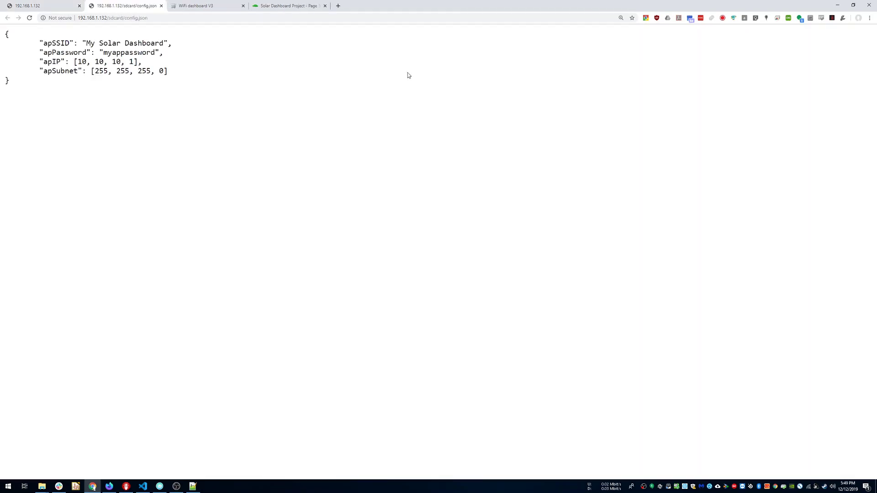
scroll(99, 141, up, 5)
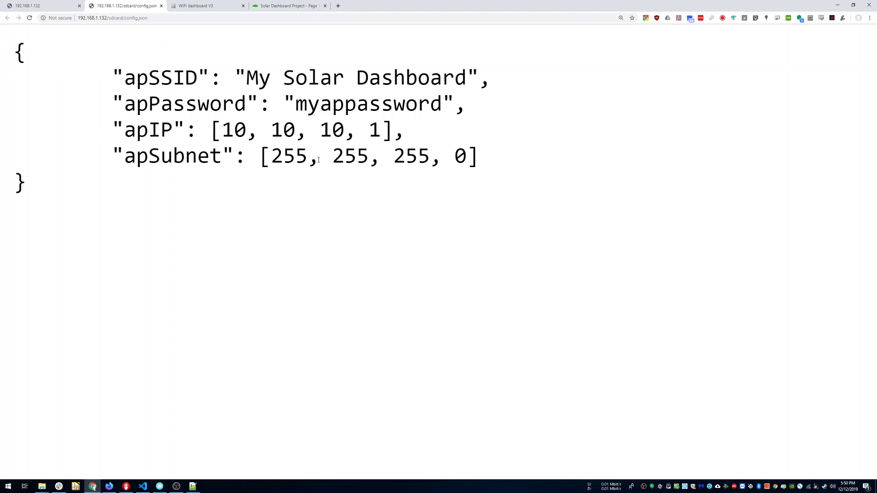
scroll(273, 162, down, 3)
scroll(156, 170, up, 3)
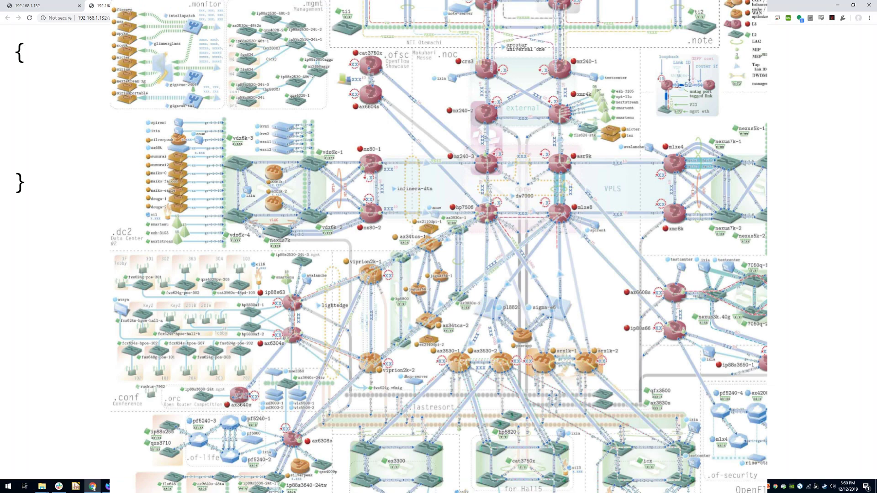
click(809, 487)
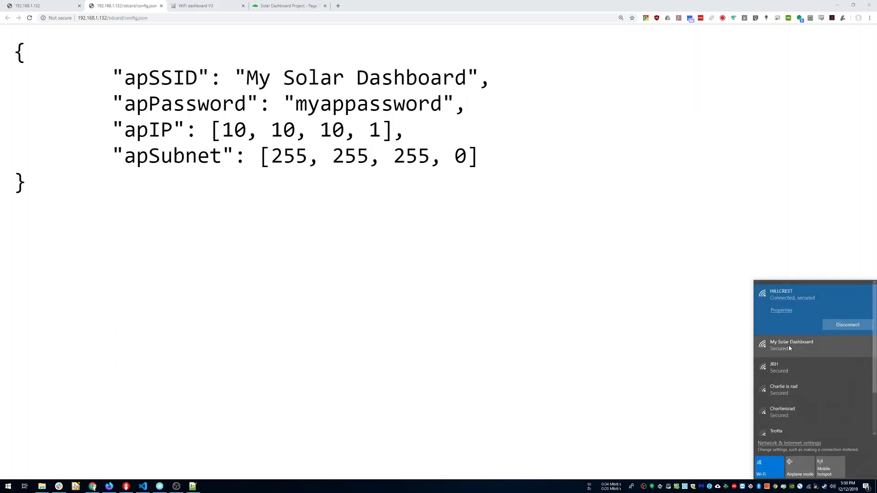
click(629, 162)
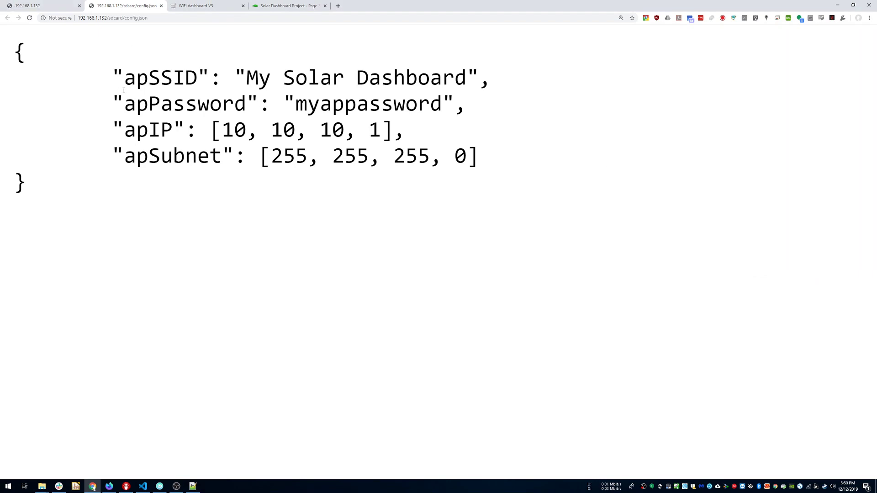
Return to the live Solar Dashboard tab and zoom the page out to fit the screen
click(194, 4)
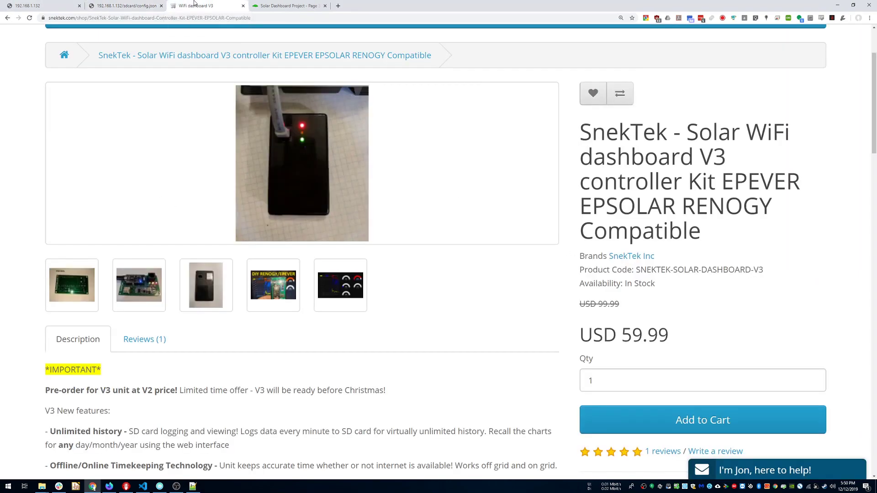
click(125, 5)
click(46, 5)
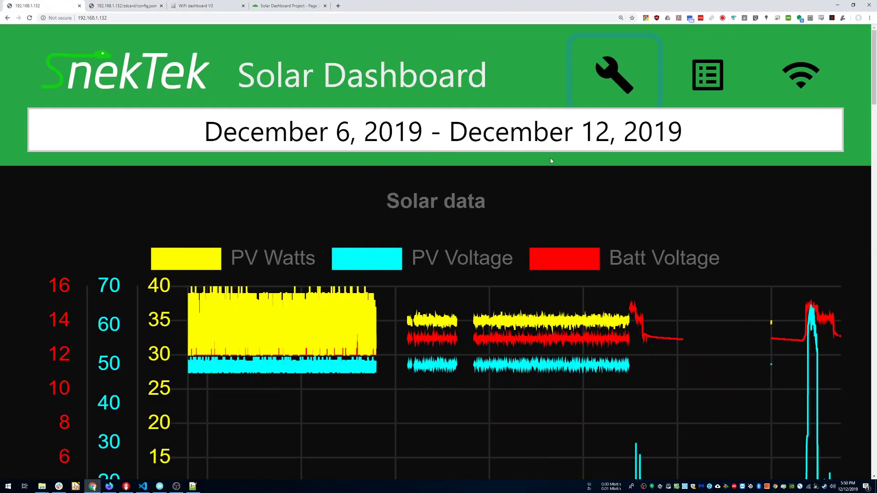
key(ctrl+minus)
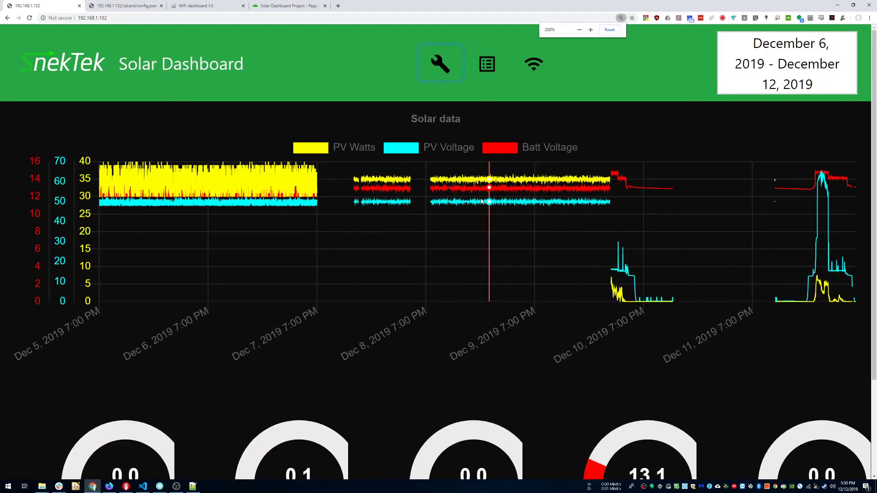
key(ctrl+minus)
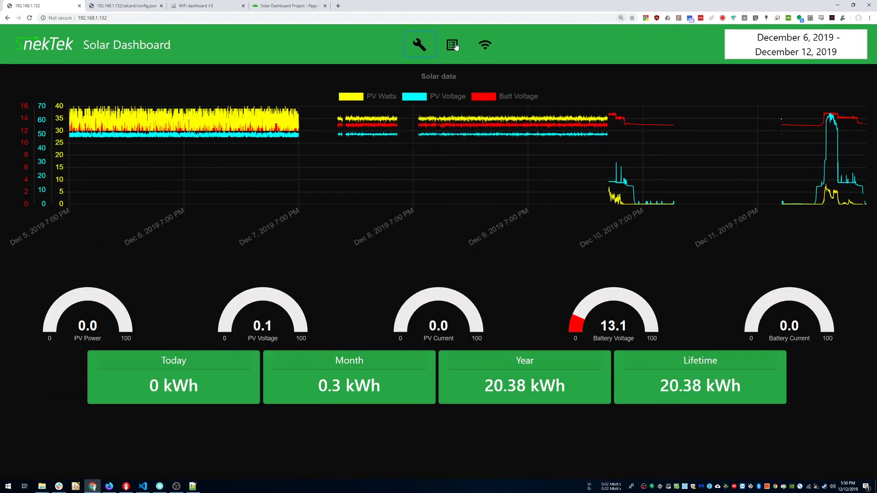
View the end of the day's logs.txt, then show the dashboard's WiFi connection details
click(451, 47)
key(End)
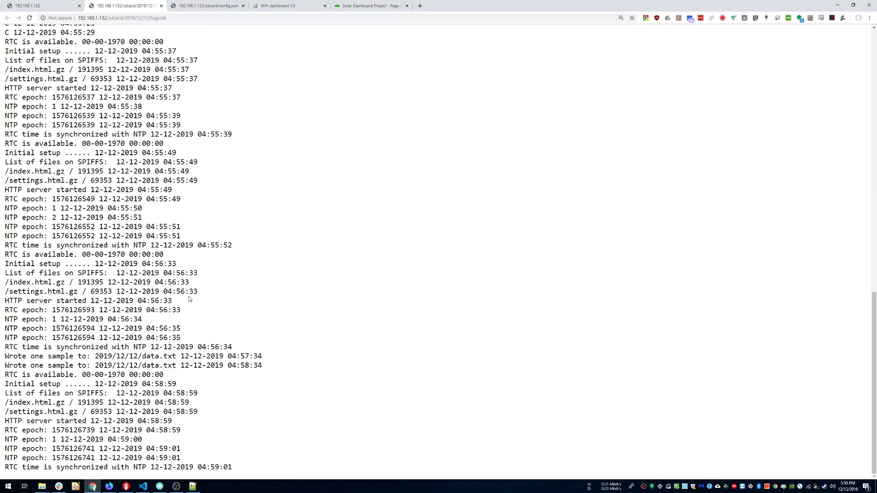
key(ctrl+shift+Tab)
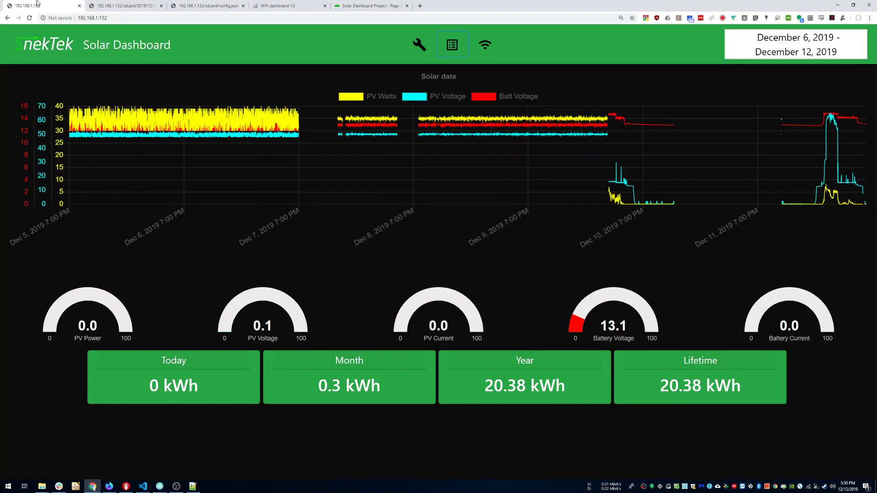
click(486, 46)
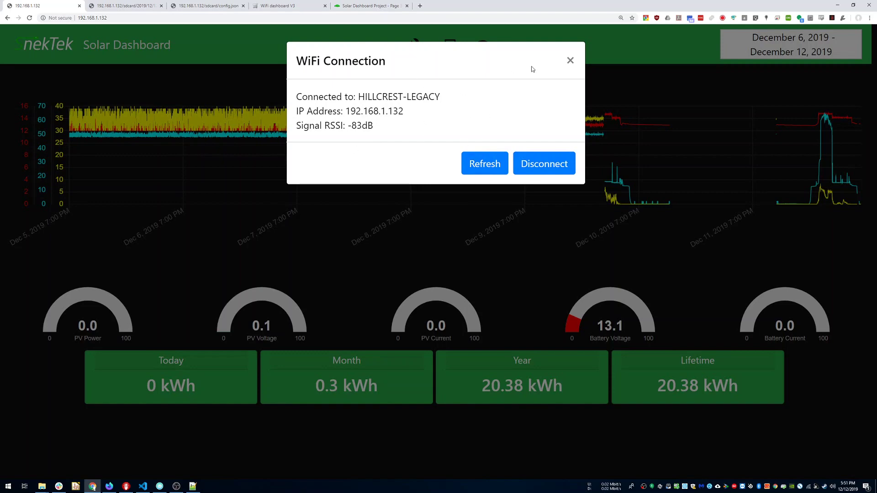
Close the WiFi connection details dialog
click(519, 188)
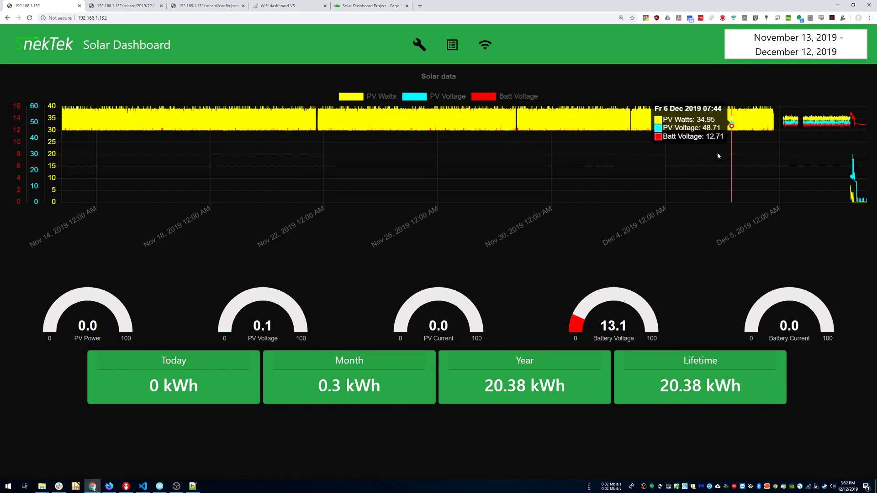
Open the device's logs.txt in a new tab, then switch between it and the Solar Dashboard page
click(451, 45)
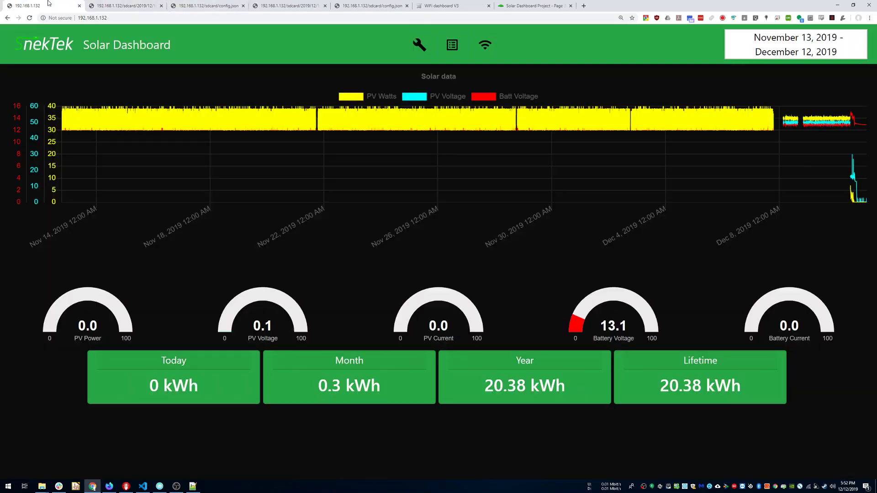
click(50, 5)
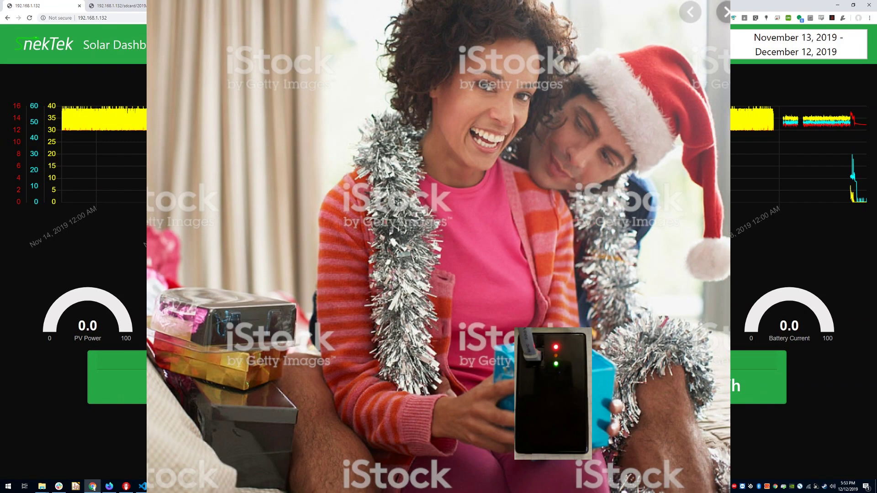
key(ctrl+Tab)
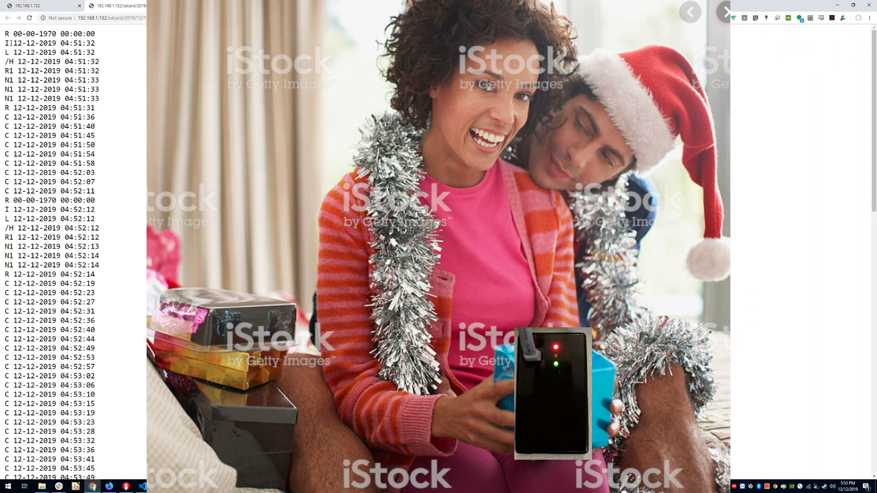
key(ctrl+shift+Tab)
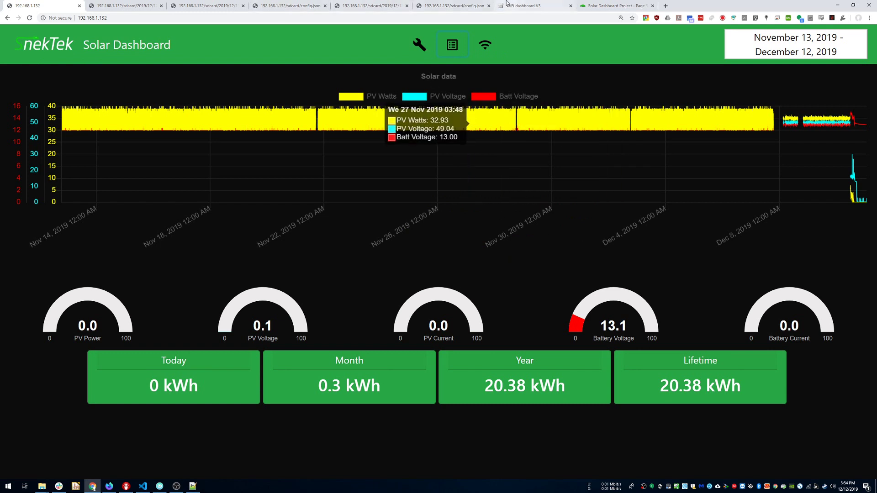
Browse the posts in the Solar Dashboard Project forum thread
click(608, 4)
scroll(244, 83, up, 15)
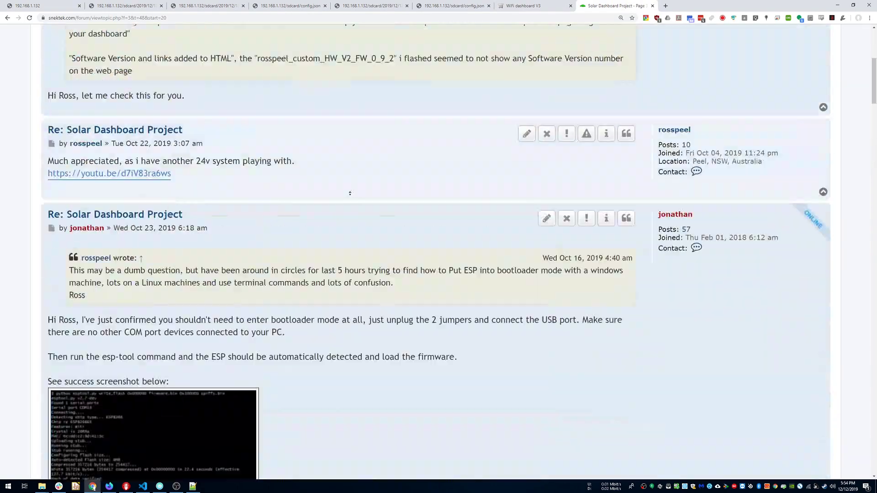
scroll(219, 76, down, 4)
scroll(195, 64, up, 4)
scroll(398, 262, down, 10)
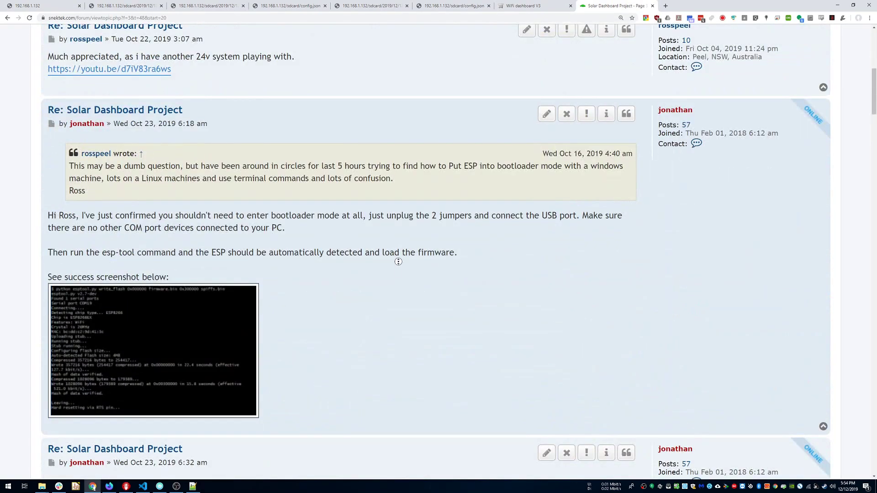
scroll(390, 366, up, 10)
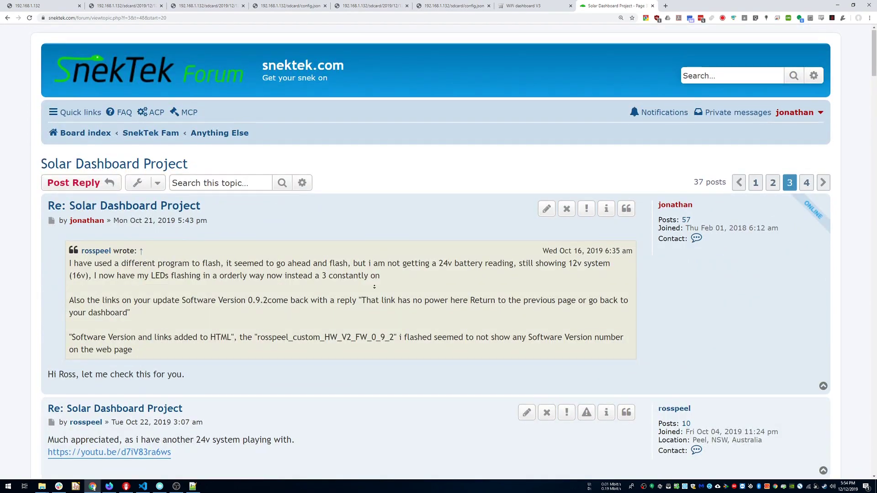
scroll(211, 115, down, 1)
scroll(210, 115, down, 20)
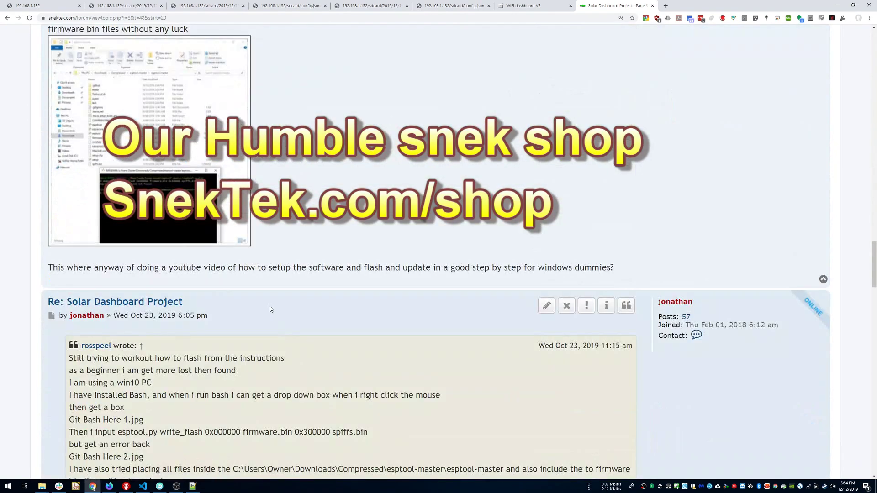
scroll(183, 92, up, 12)
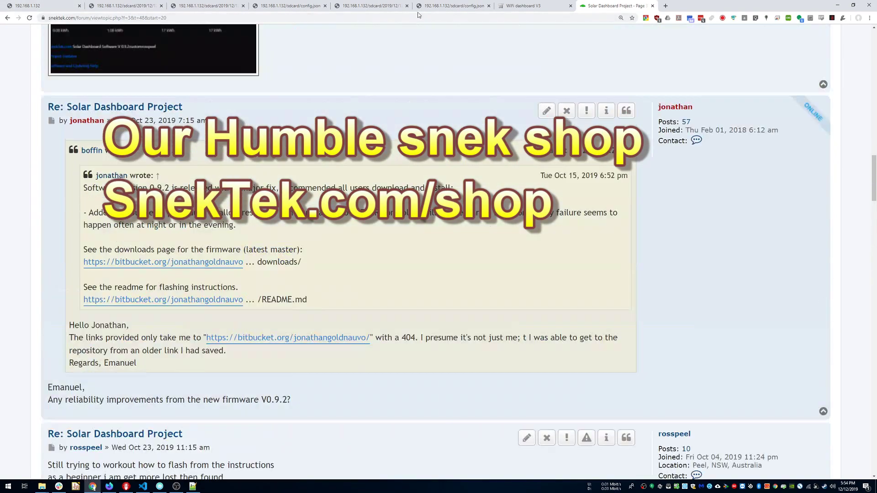
Look over the shop's Solar WiFi dashboard V3 product page, priced USD 59.99
click(525, 5)
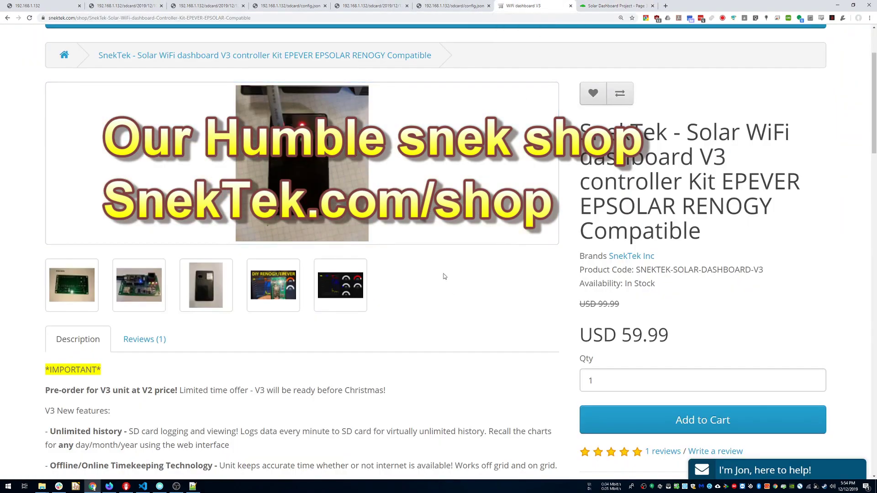
scroll(689, 364, down, 10)
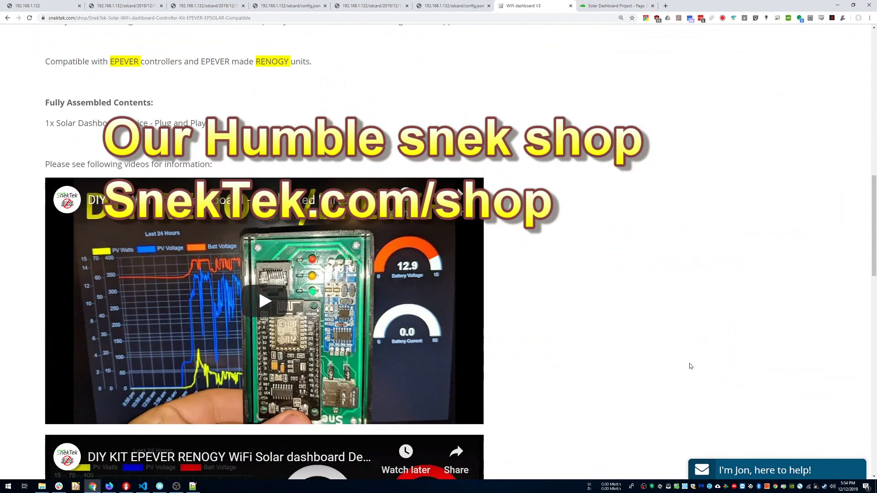
scroll(607, 274, down, 3)
scroll(530, 68, up, 13)
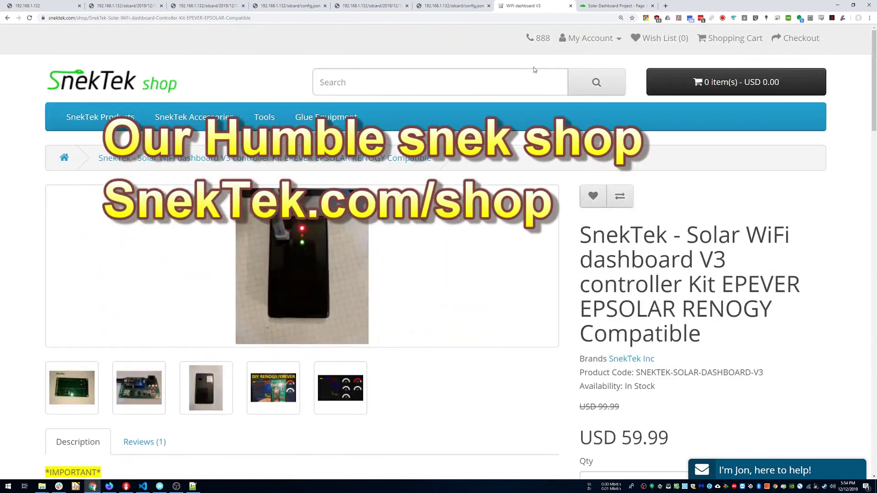